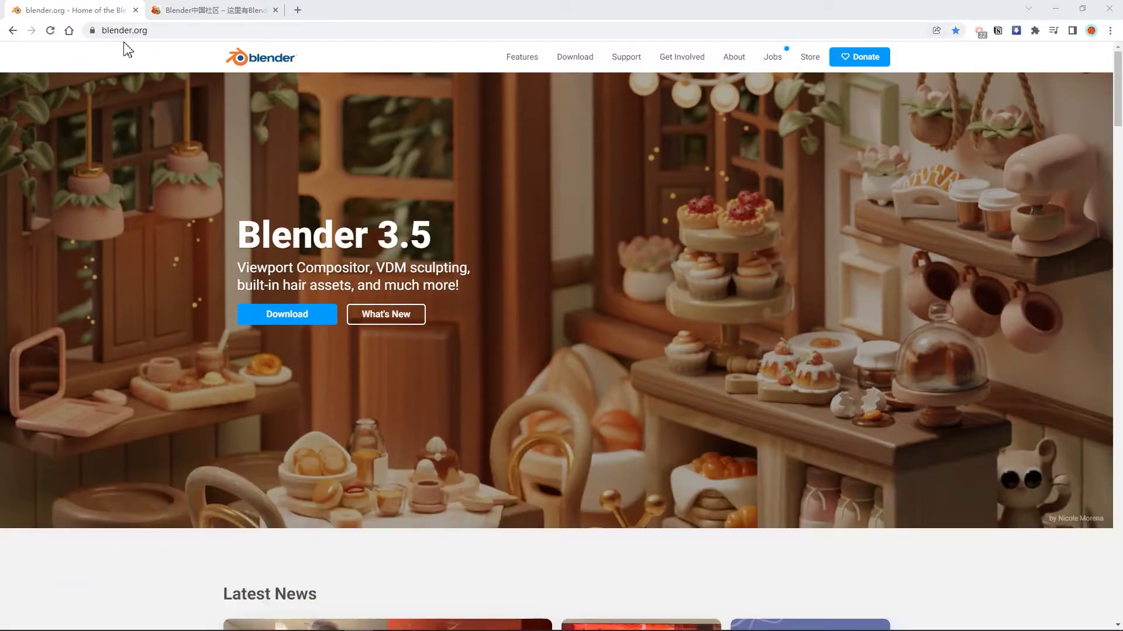
Switch between Chrome tabs and finish on the blendercn.org Blender Chinese community site
left_click(199, 8)
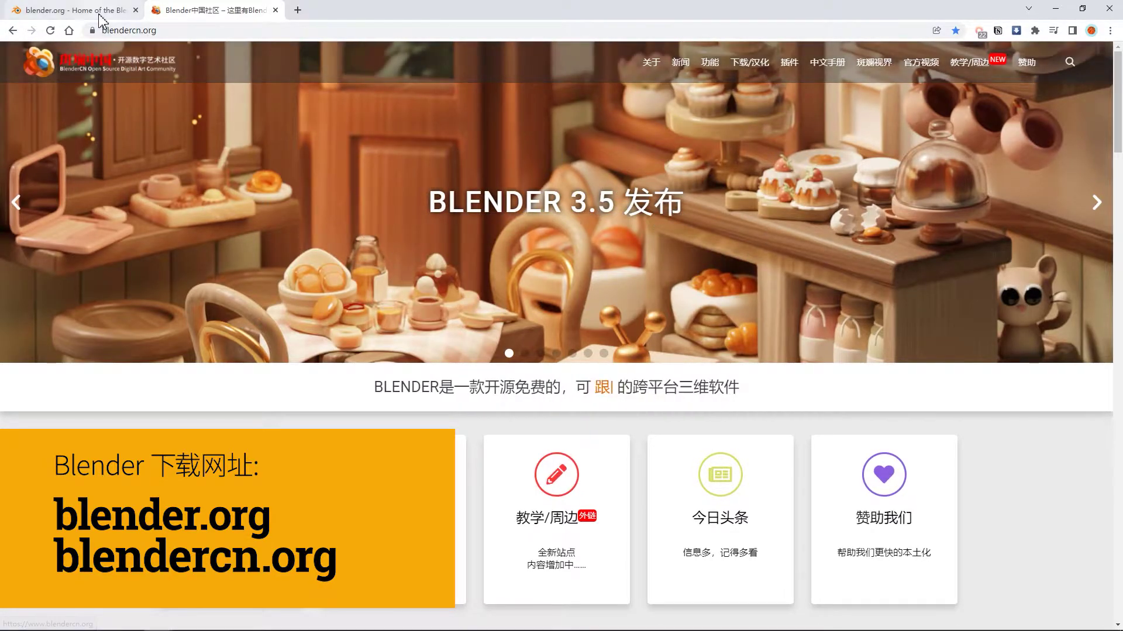
left_click(70, 10)
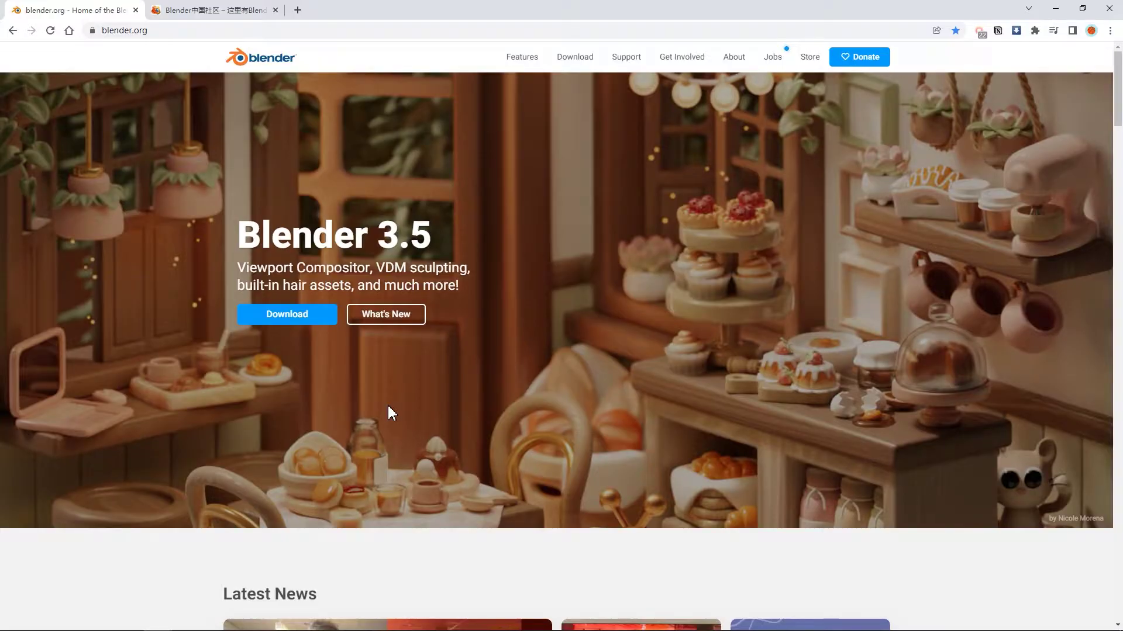
left_click(231, 13)
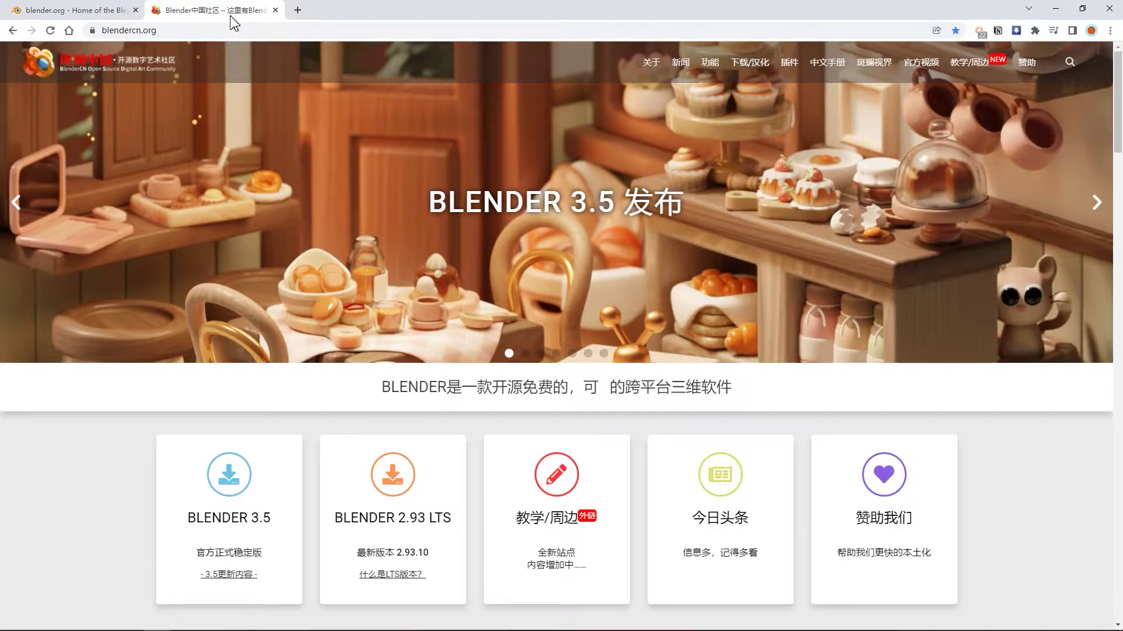
Open blendercn's BLENDER 3.5 download page, browse its mirror list, then return to blender.org
left_click(260, 521)
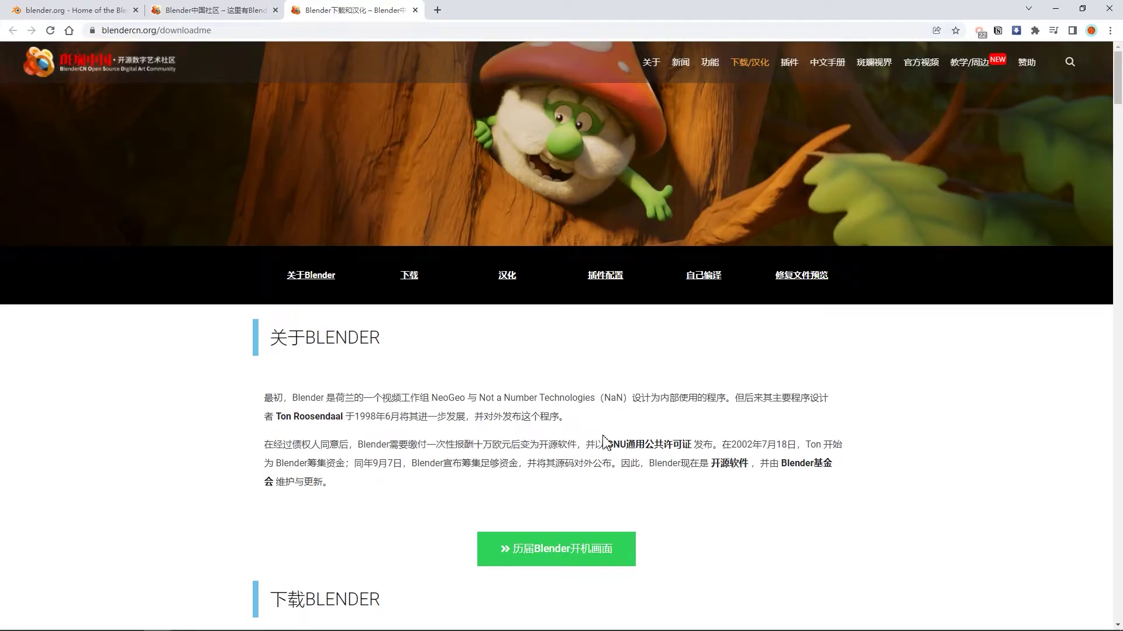
scroll(604, 442, "down", 3)
scroll(604, 439, "down", 3)
scroll(604, 437, "down", 3)
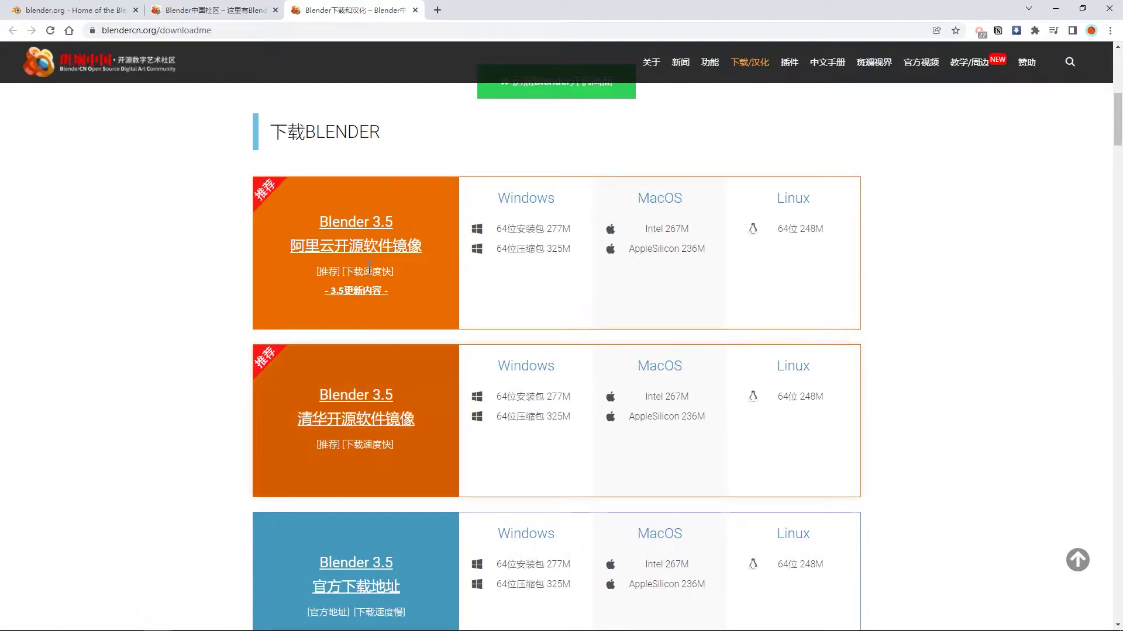
scroll(394, 328, "down", 1)
scroll(394, 328, "up", 1)
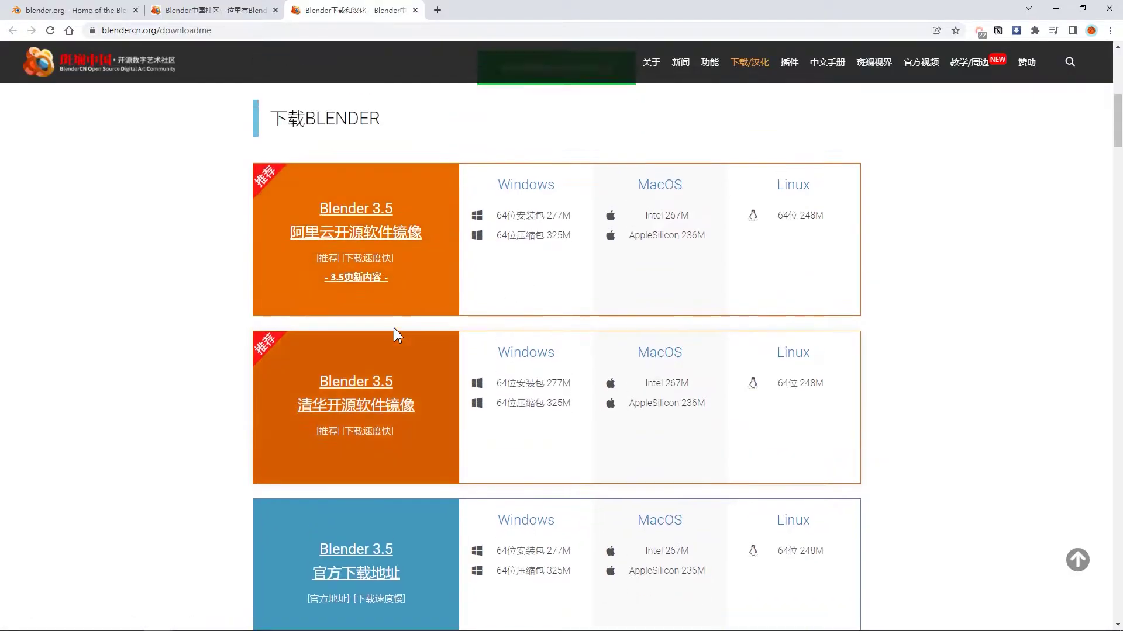
scroll(394, 330, "up", 1)
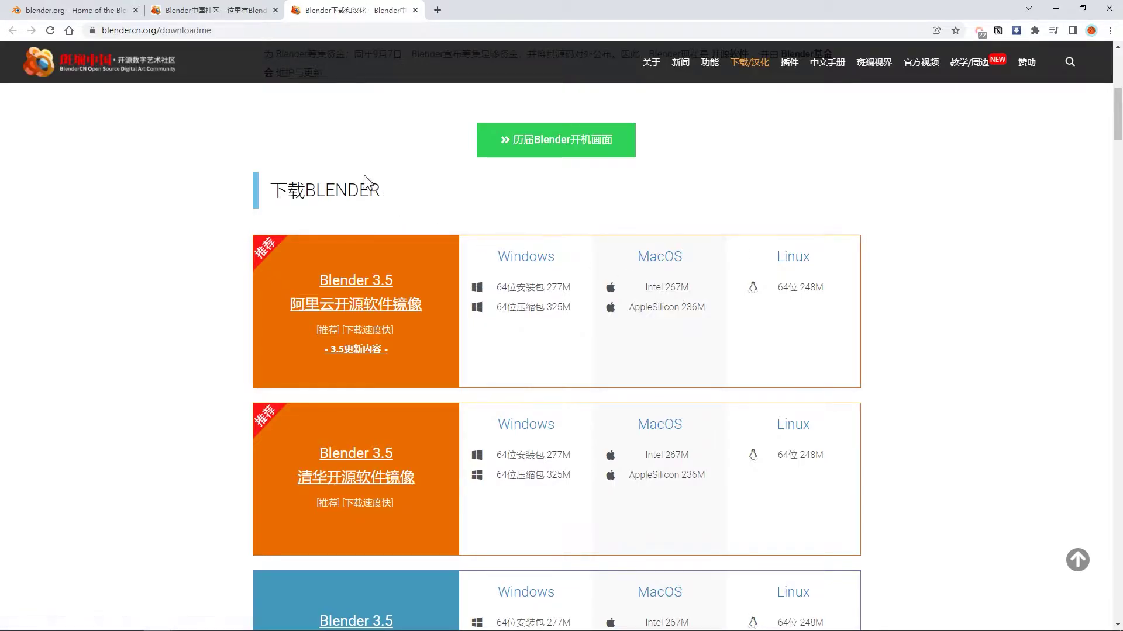
left_click(82, 10)
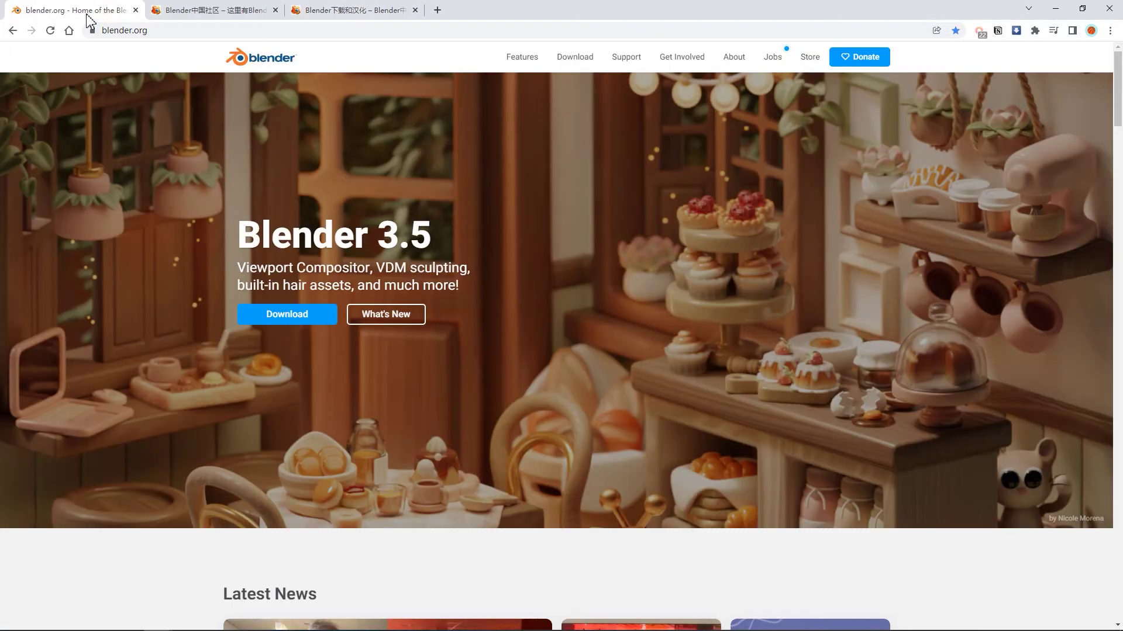
Go to blender.org's download page and expand the 'macOS, Linux, and other versions' list
left_click(298, 318)
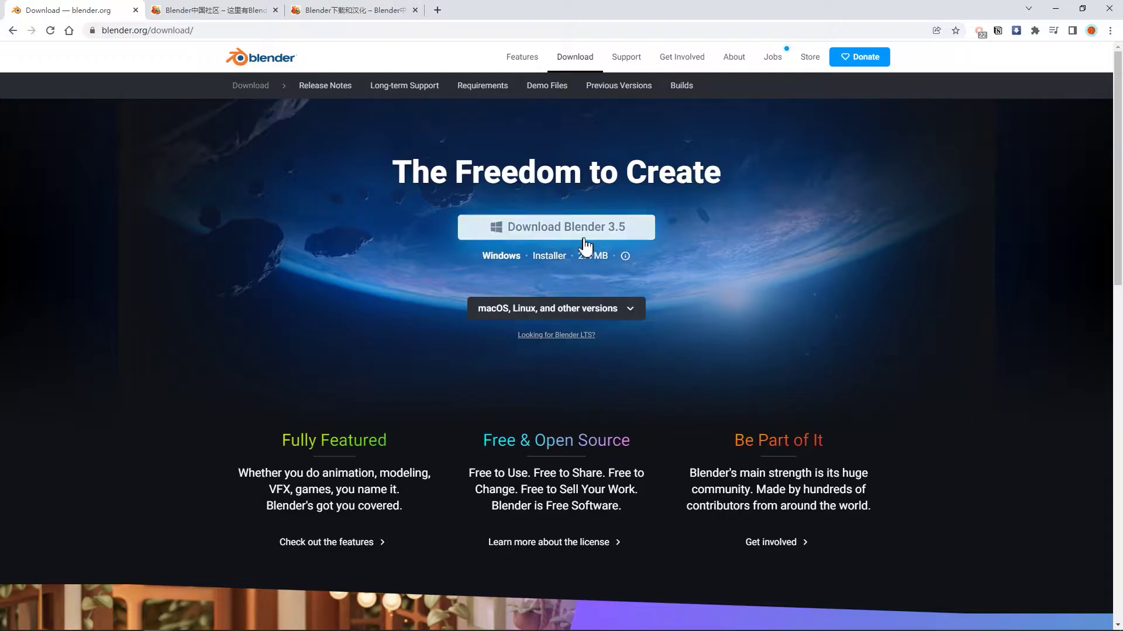
left_click(633, 314)
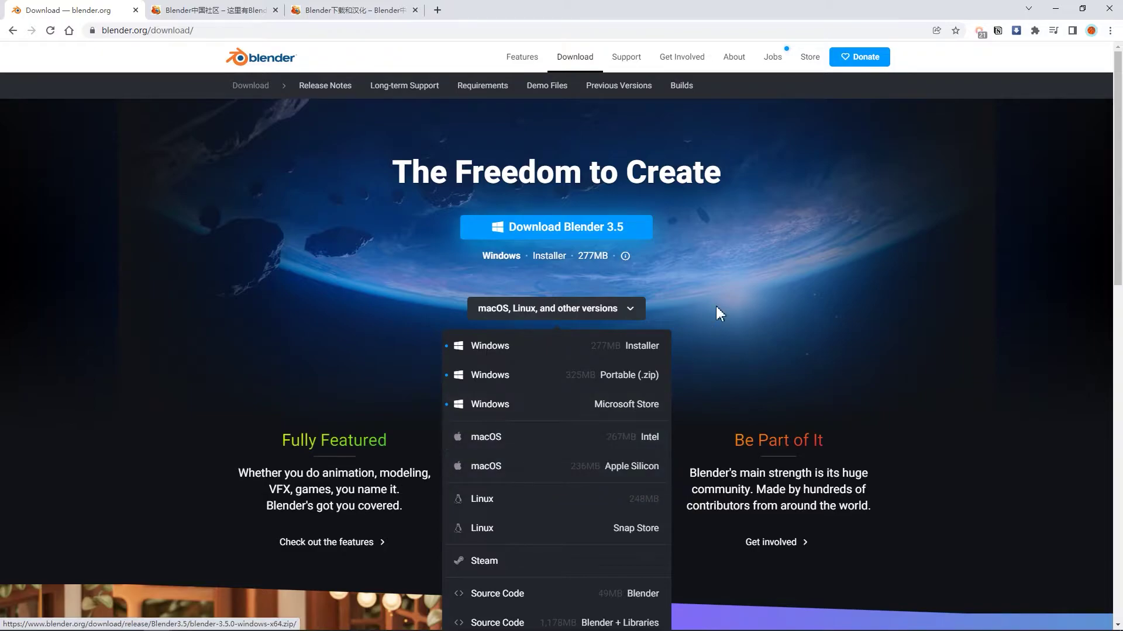
Download and save the Blender 3.5 Windows .msi installer, then run it
left_click(608, 234)
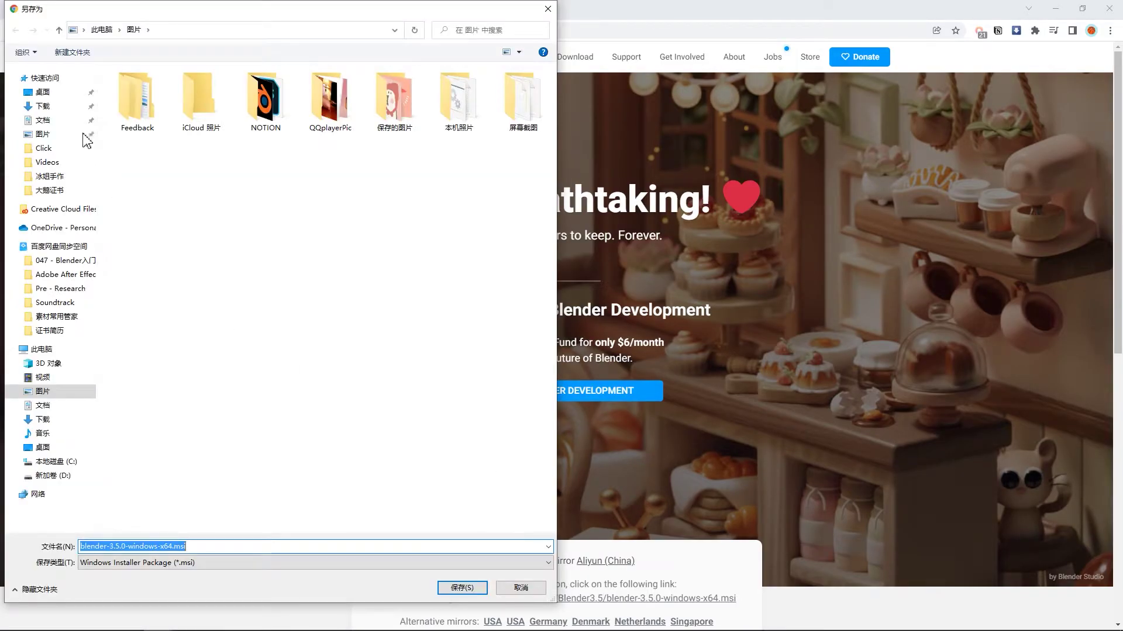
left_click(462, 588)
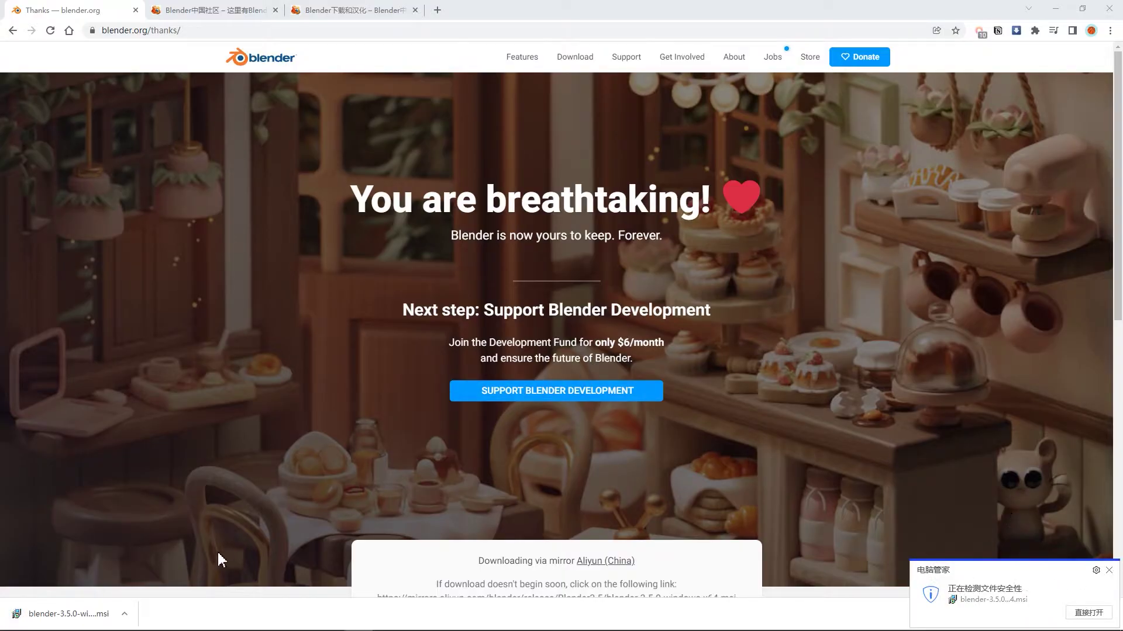
left_click(64, 614)
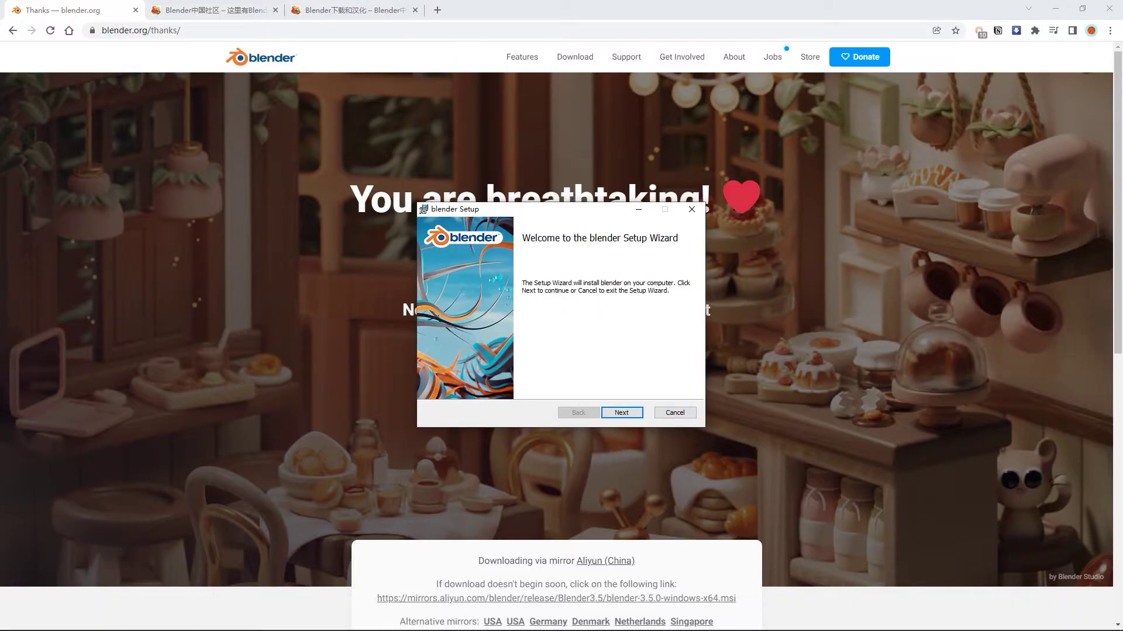
Accept the license and install Blender 3.5.0 to the default location, then finish the wizard
left_click(620, 413)
left_click(437, 386)
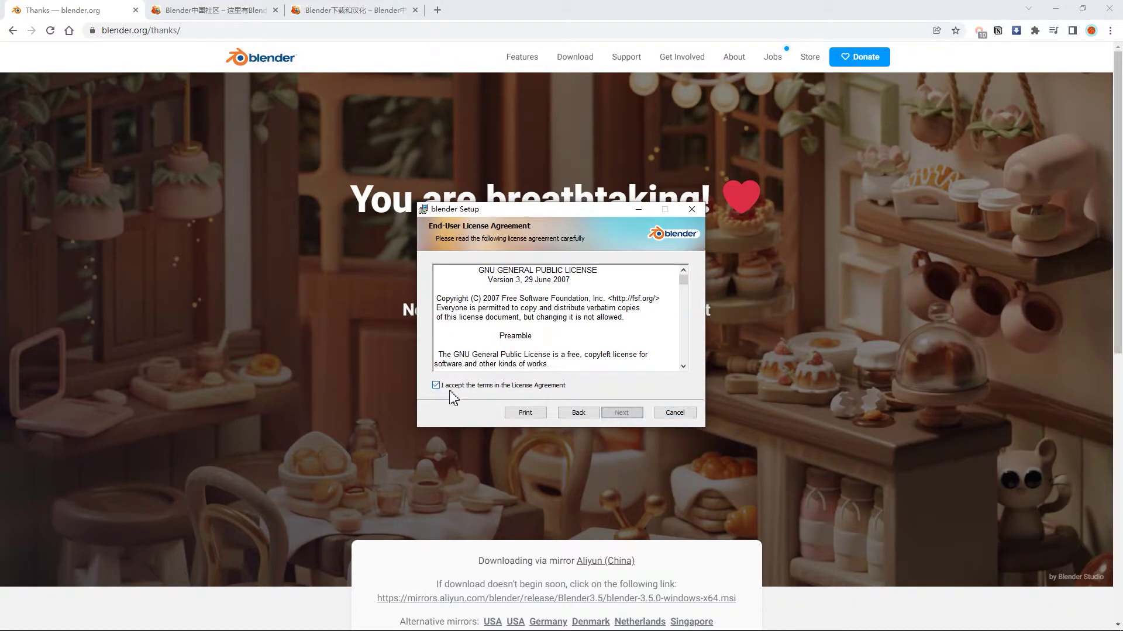
left_click(621, 413)
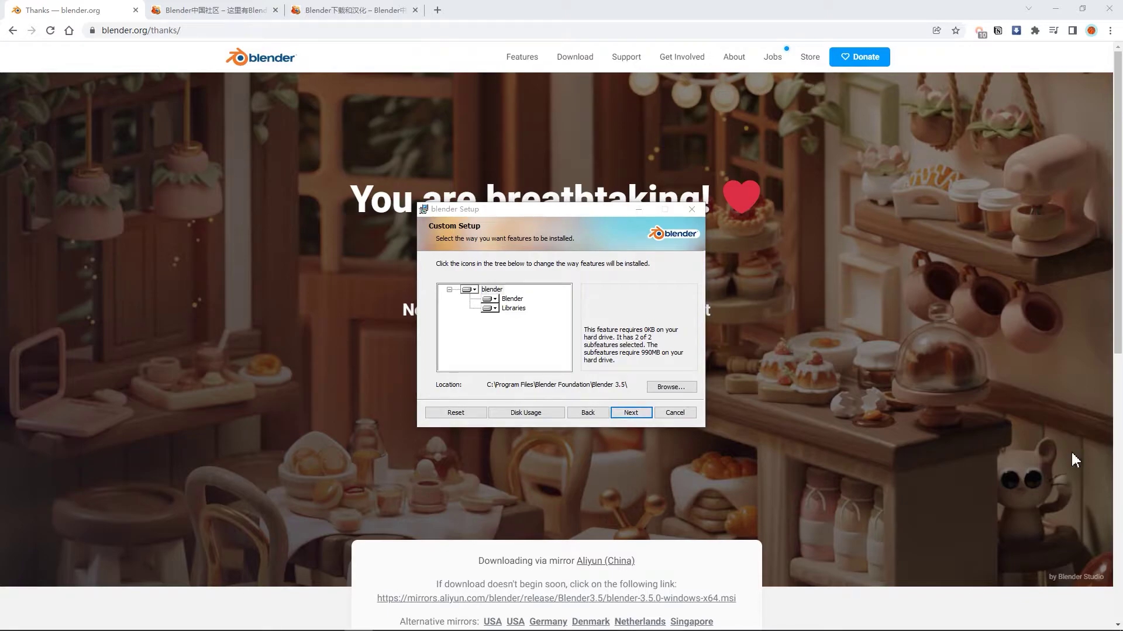
left_click(635, 415)
left_click(625, 412)
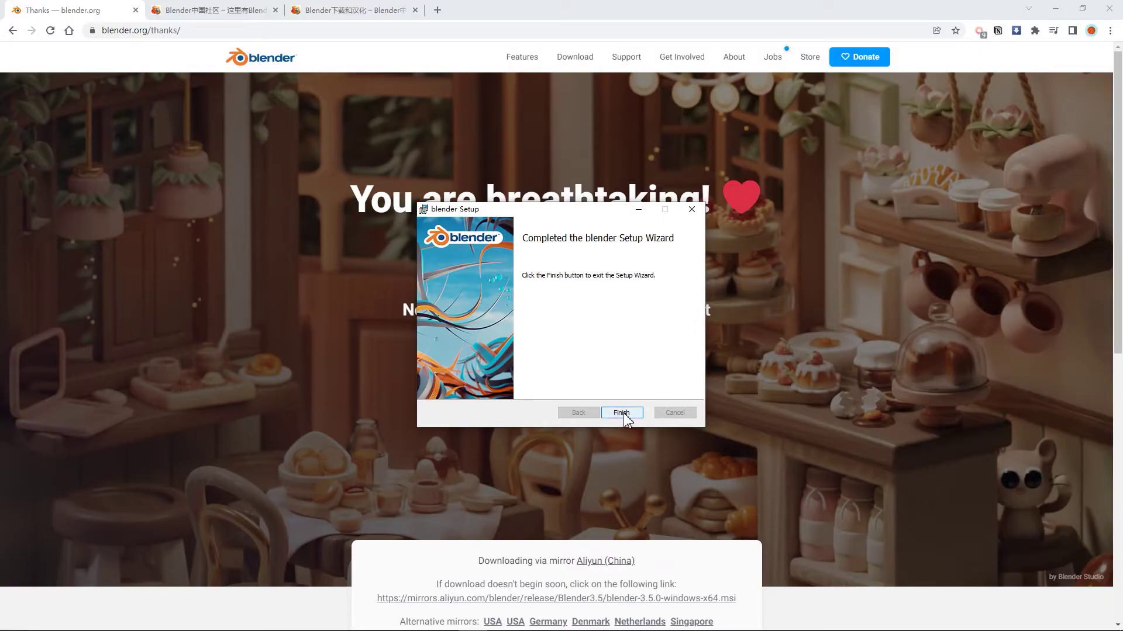
left_click(623, 413)
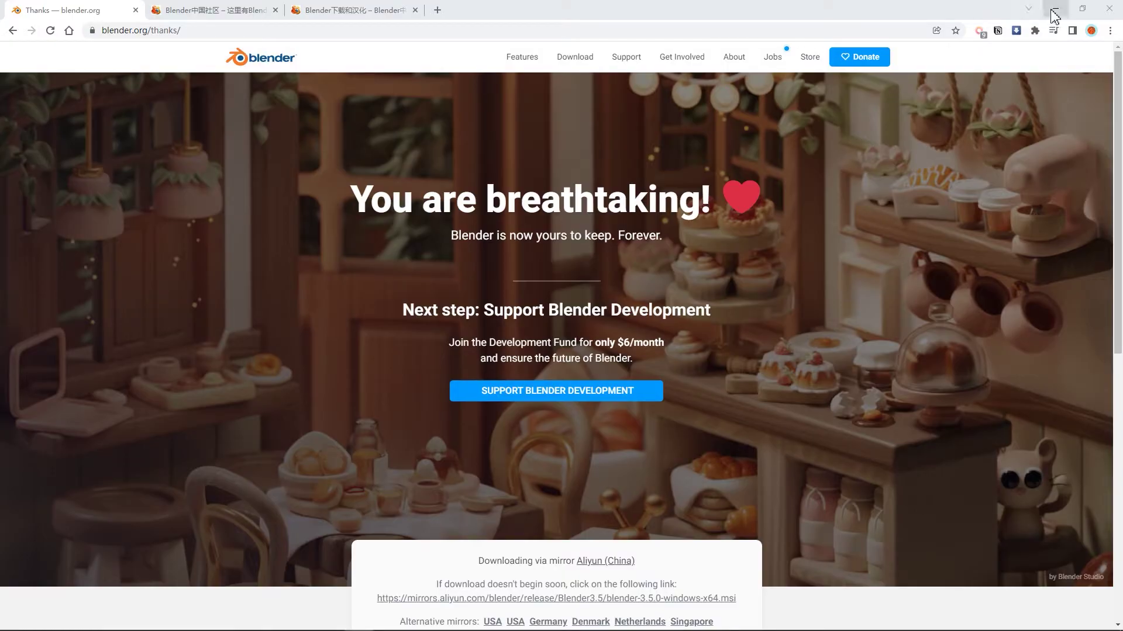
left_click(1055, 9)
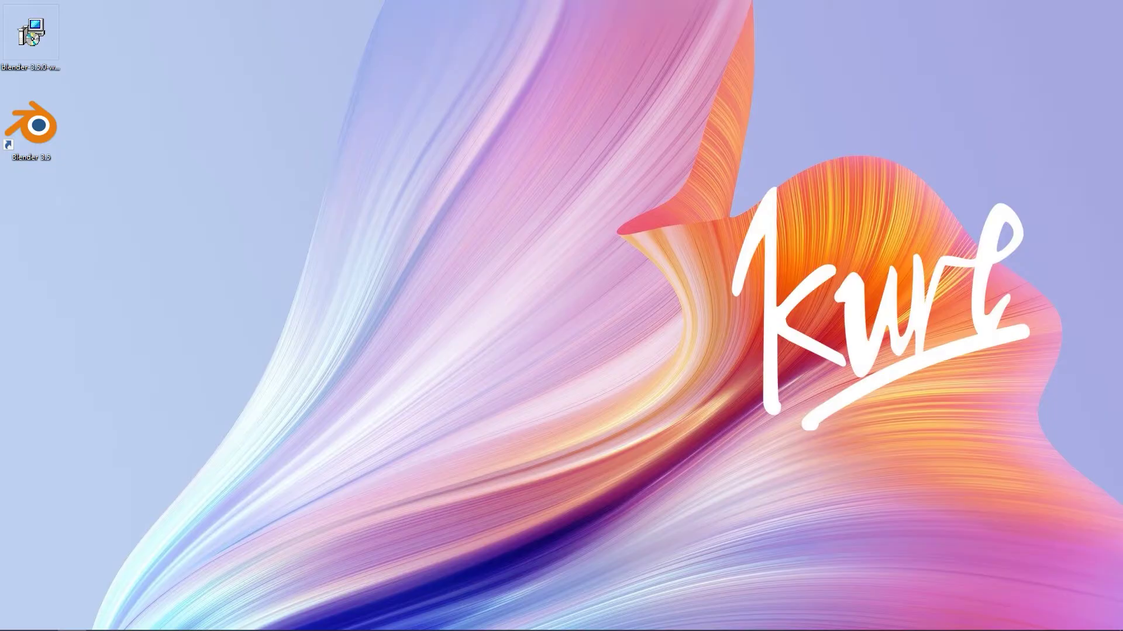
key("super+e")
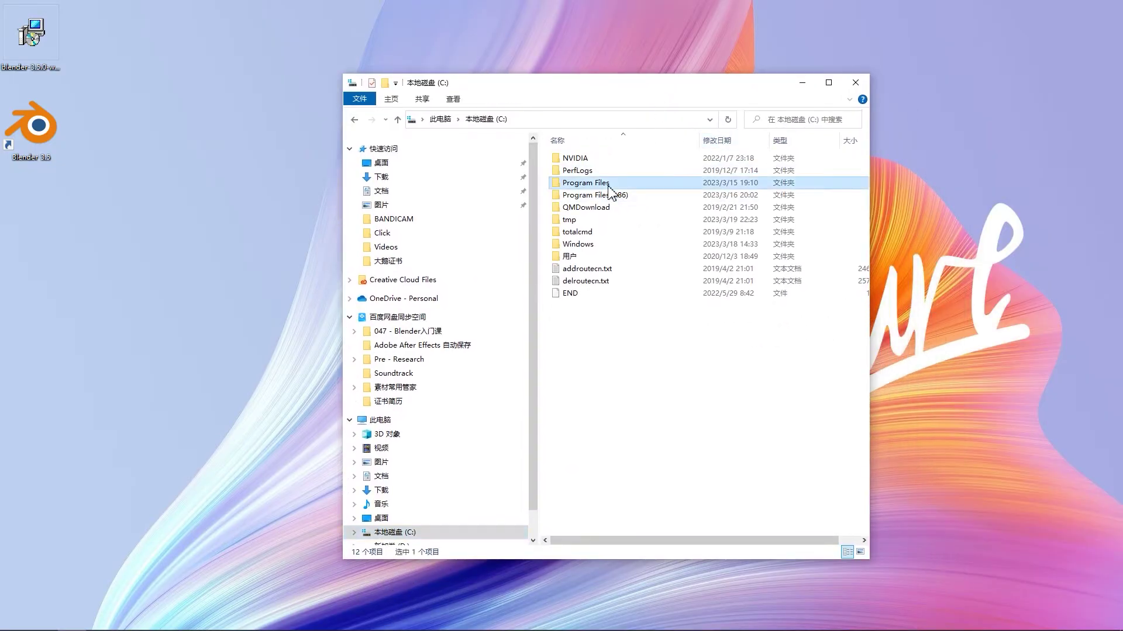
double_click(612, 185)
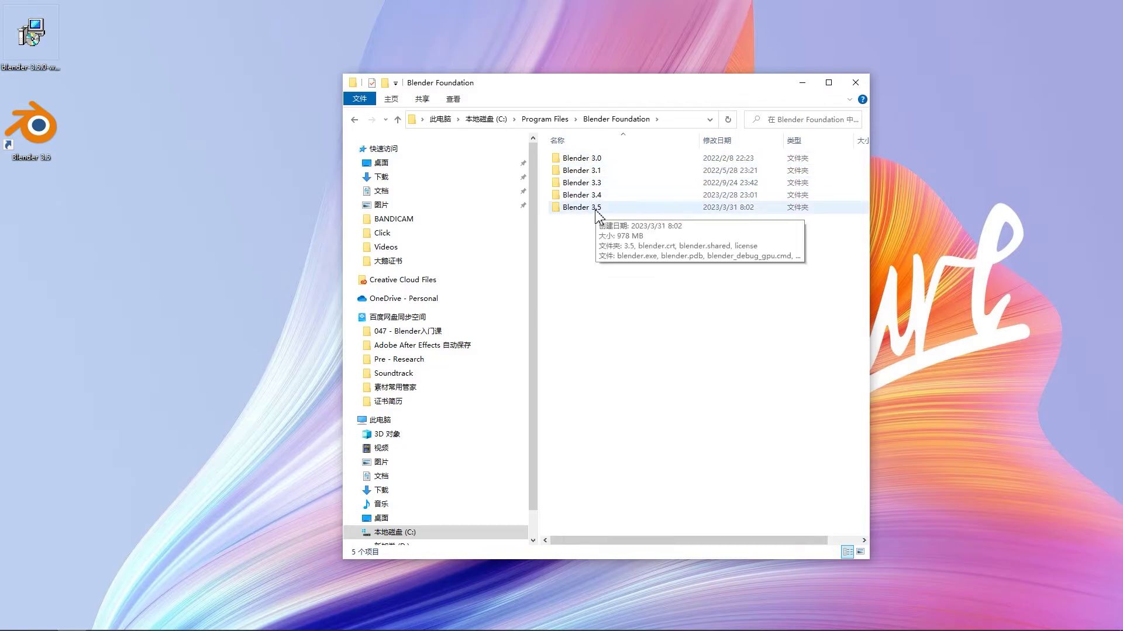
left_click(856, 83)
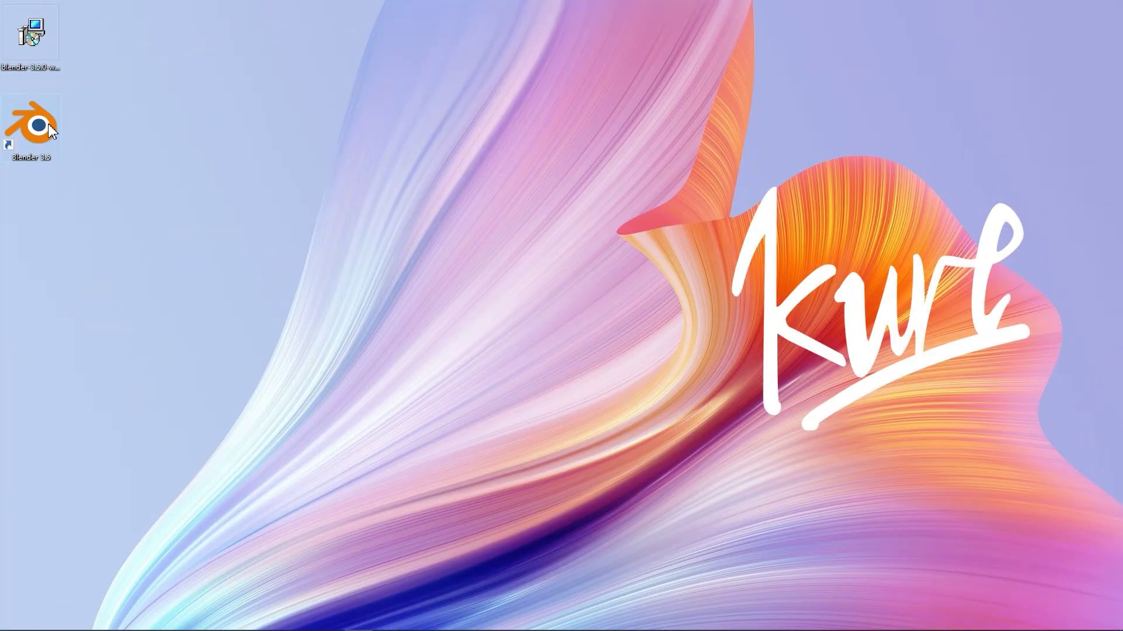
Launch Blender 3.5, choose Simplified Chinese in Quick Setup, and save new settings
double_click(49, 125)
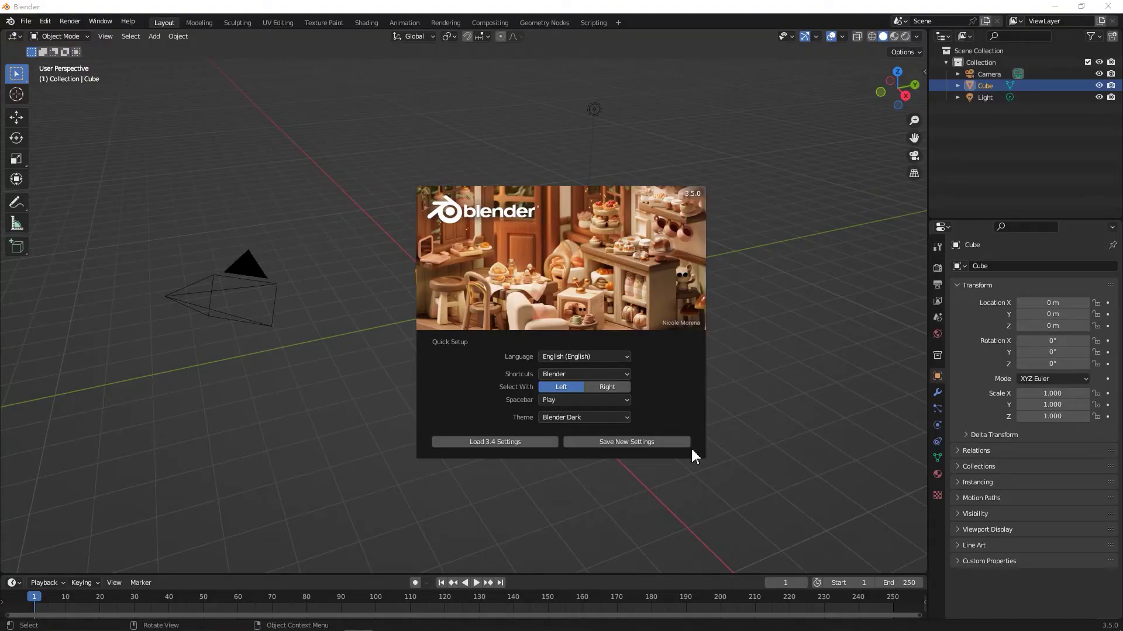
left_click(584, 359)
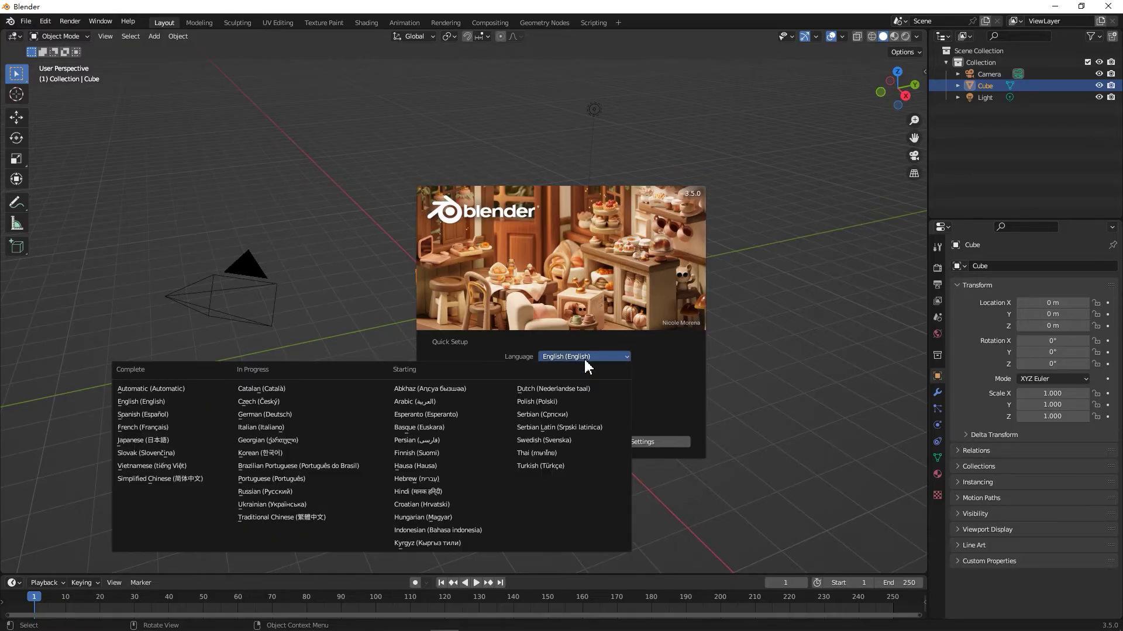
key("Escape")
left_click(556, 357)
left_click(187, 479)
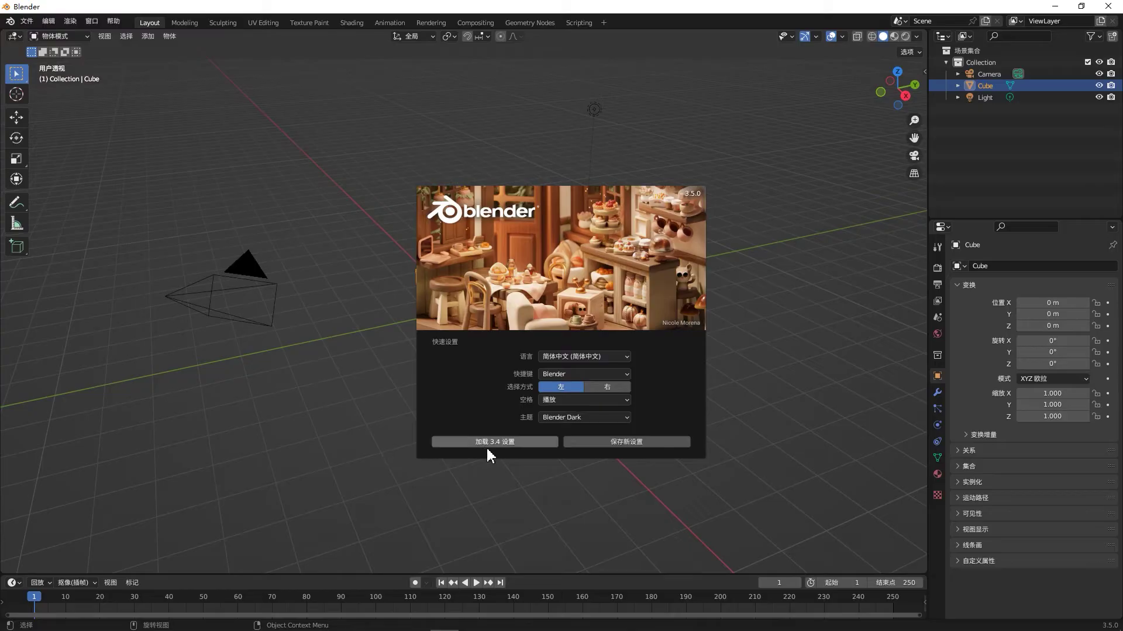
left_click(629, 441)
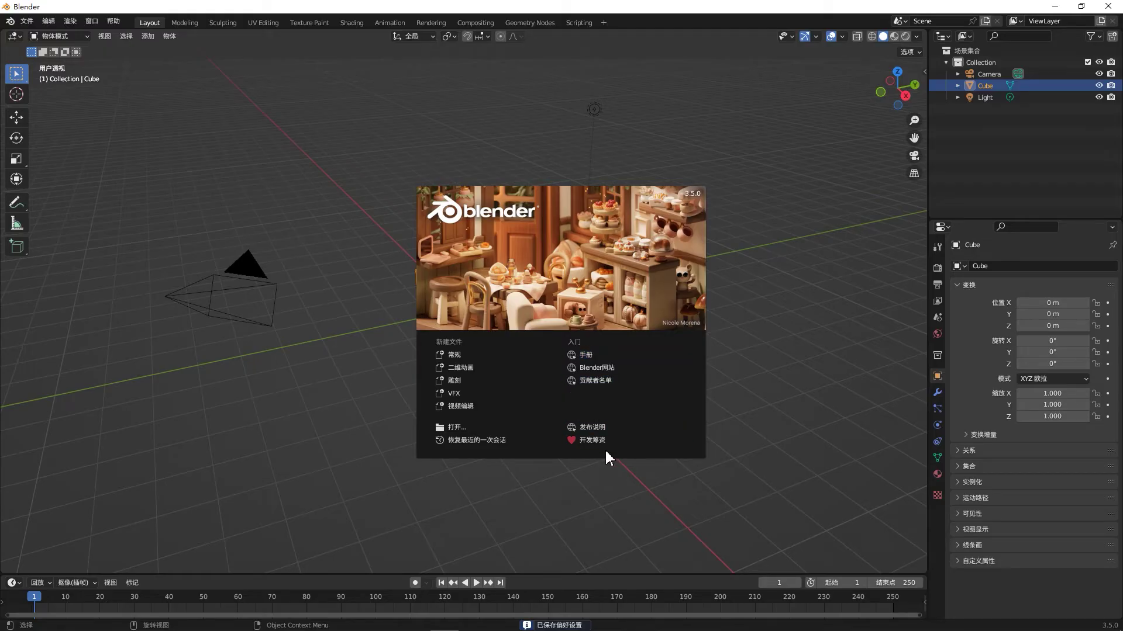
Close the splash screen and open Edit > Preferences
left_click(361, 242)
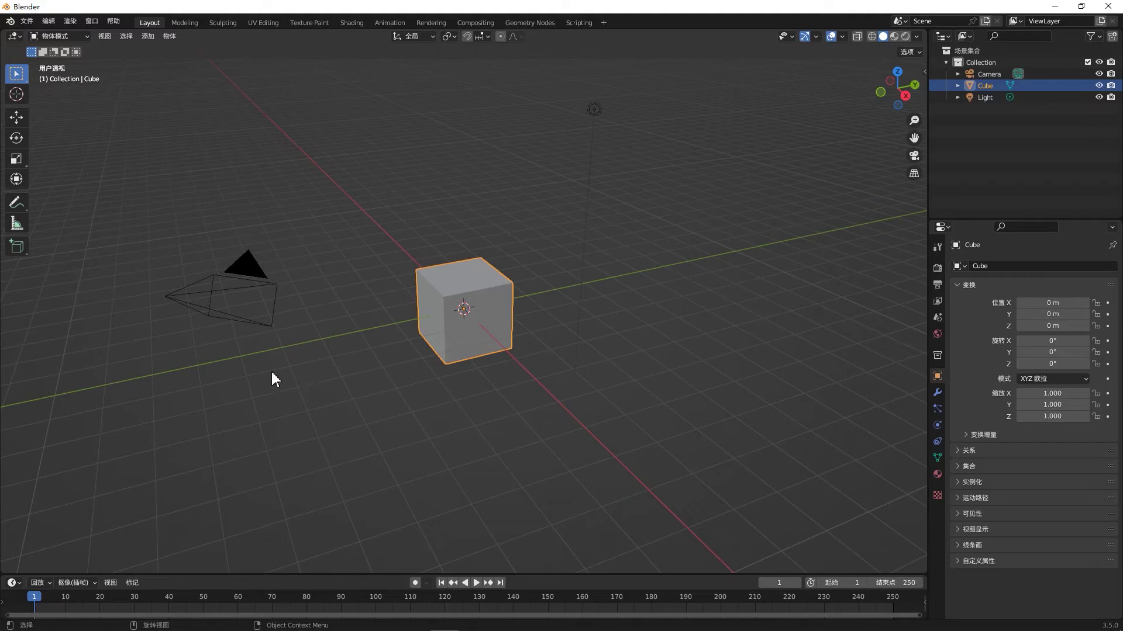
left_click(48, 21)
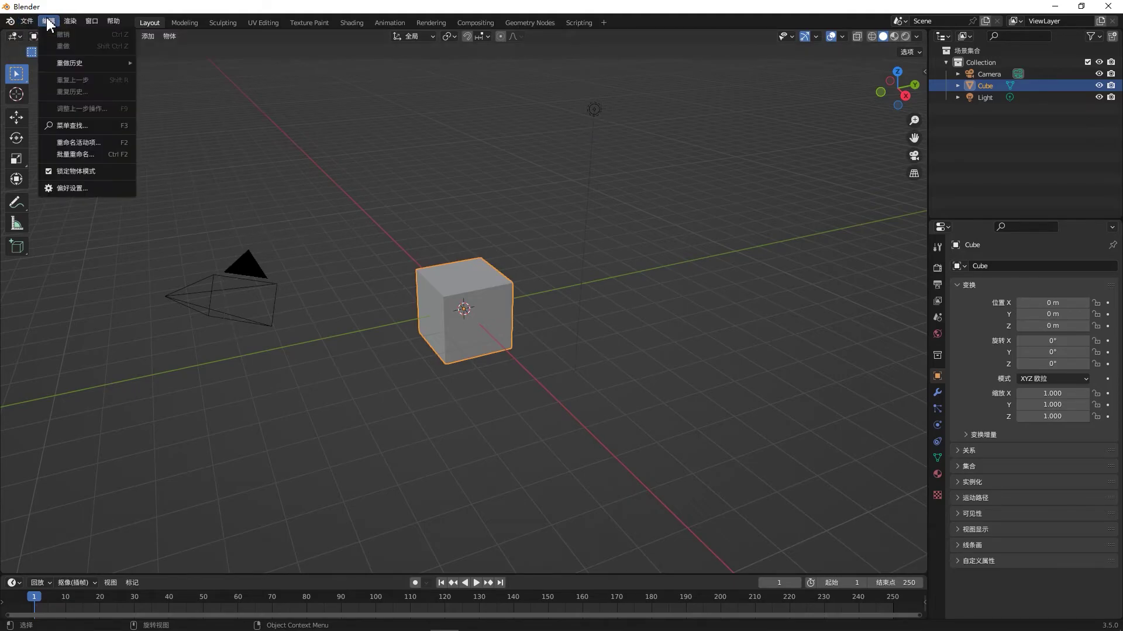
left_click(95, 193)
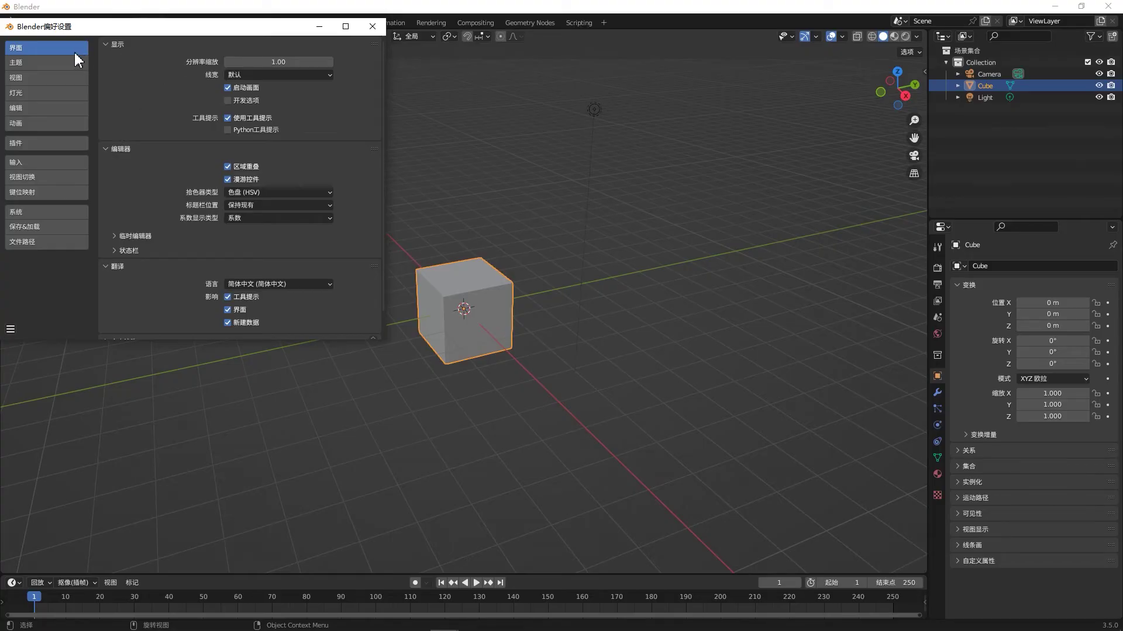
Raise Interface Resolution Scale from 1.00 toward 1.10, then close Preferences
left_click(329, 61)
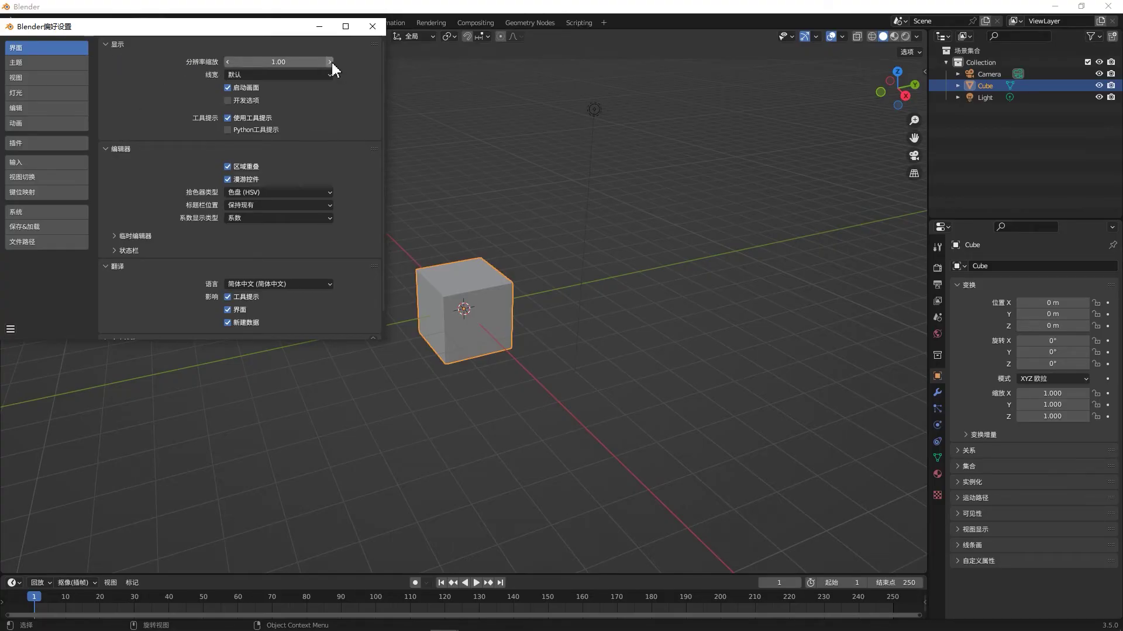
left_click(330, 61)
left_click(330, 62)
left_click(331, 62)
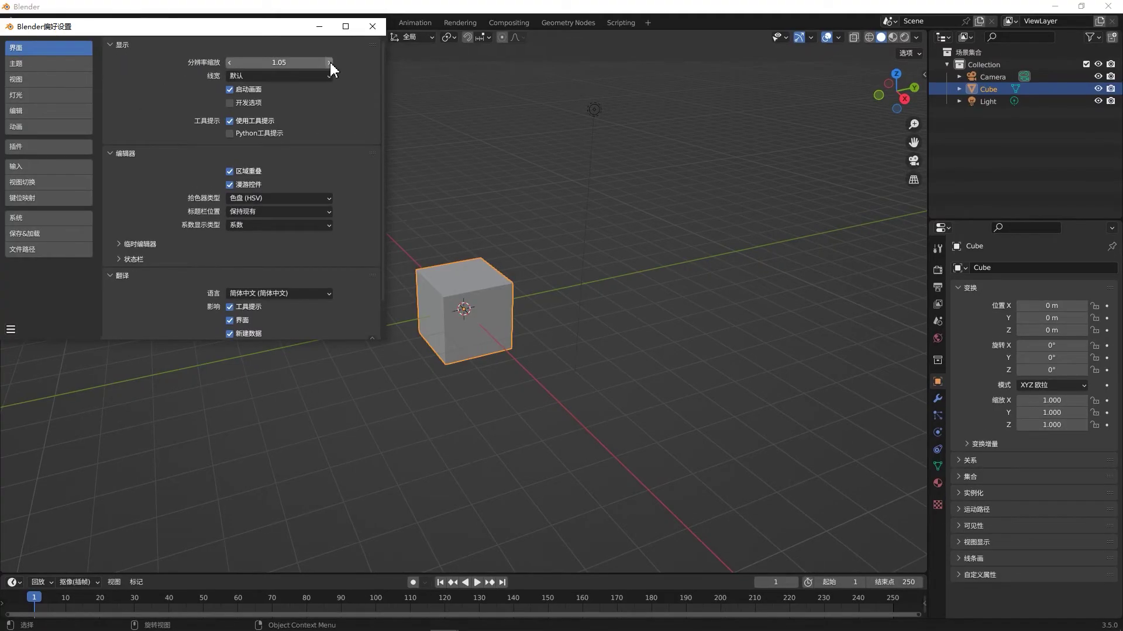
left_click(331, 62)
left_click(330, 62)
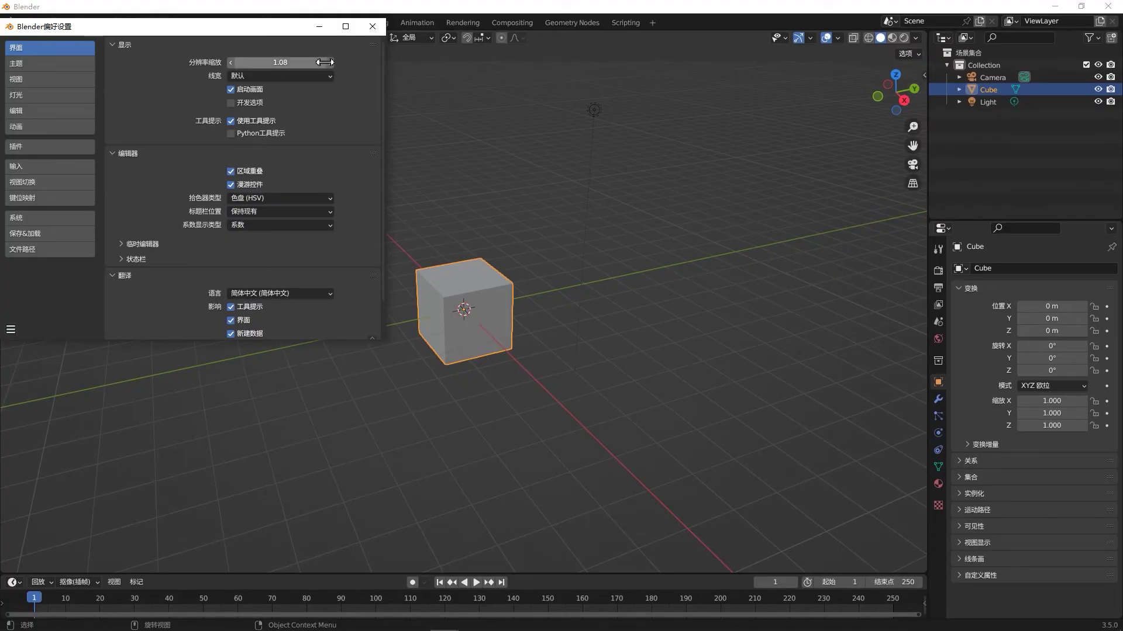
left_click(331, 62)
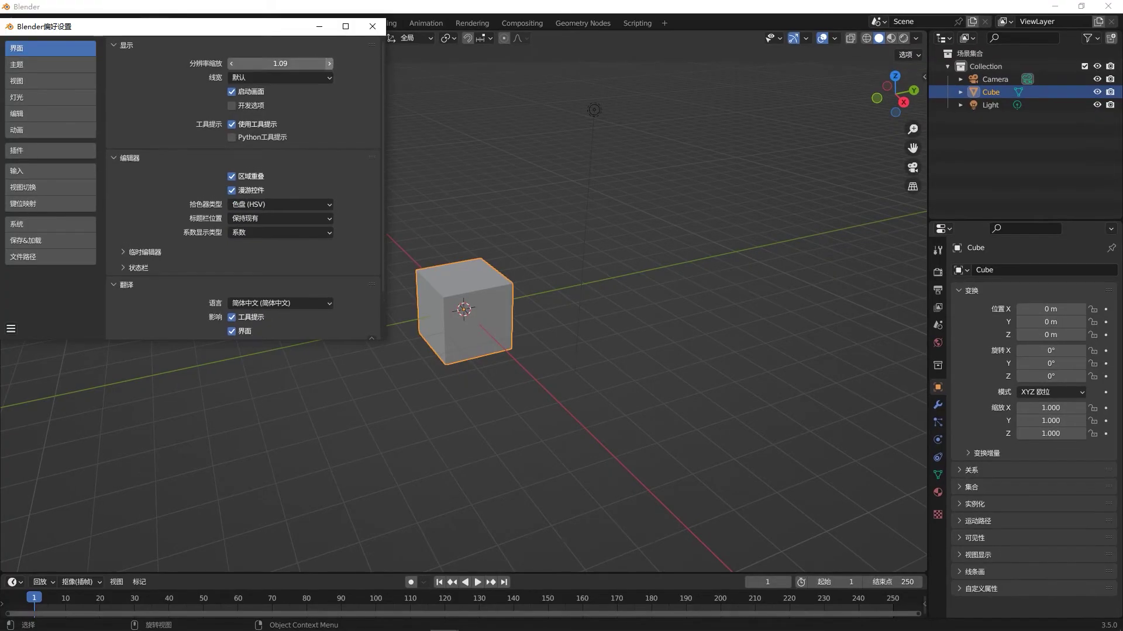
left_click(372, 26)
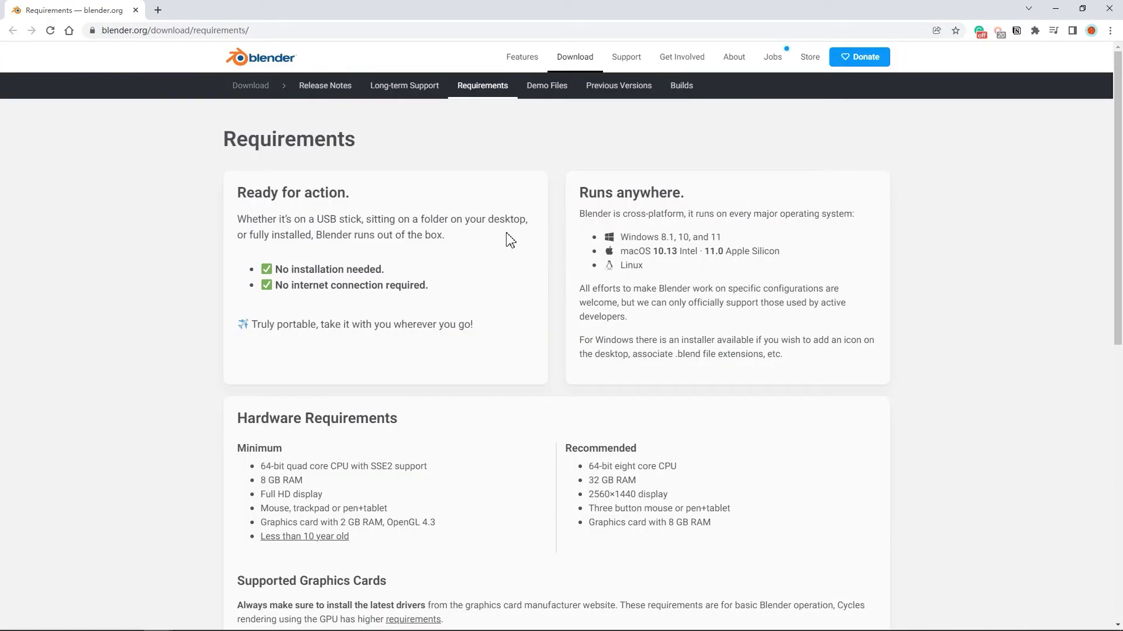
Scroll the requirements page down to Hardware Requirements showing 8 GB and 32 GB RAM specs
scroll(490, 271, "down", 1)
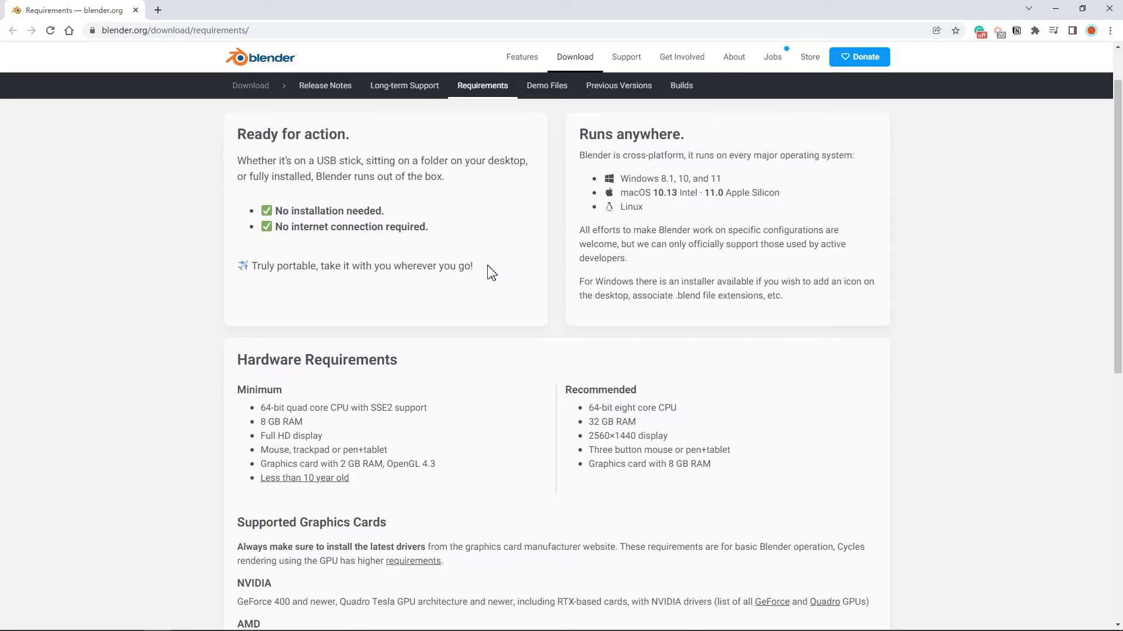
scroll(490, 270, "down", 1)
scroll(461, 288, "down", 1)
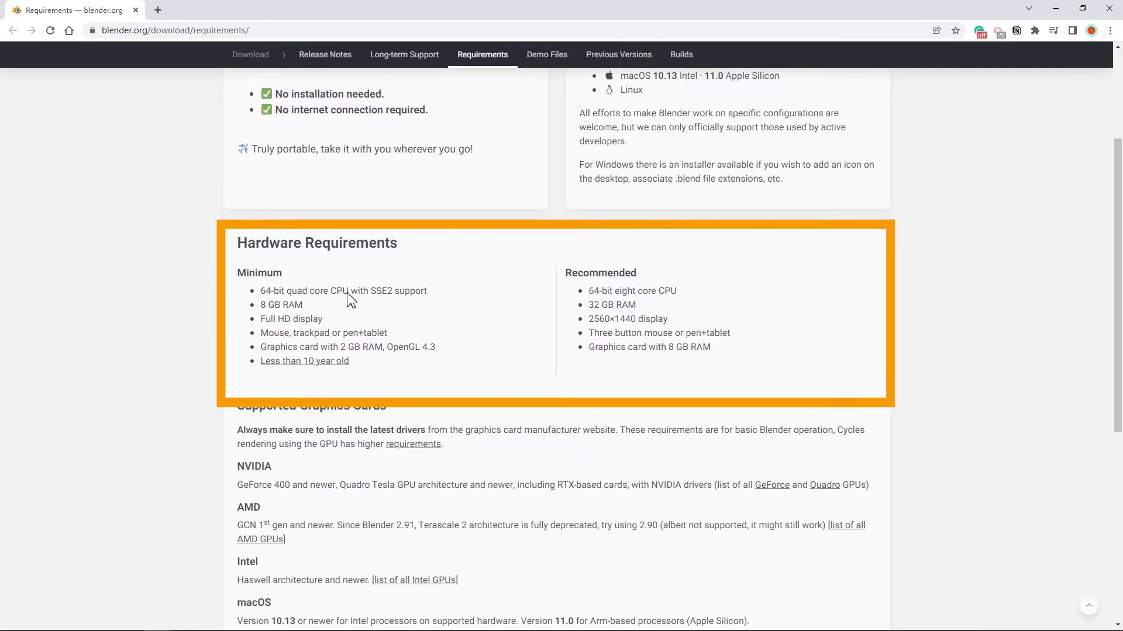